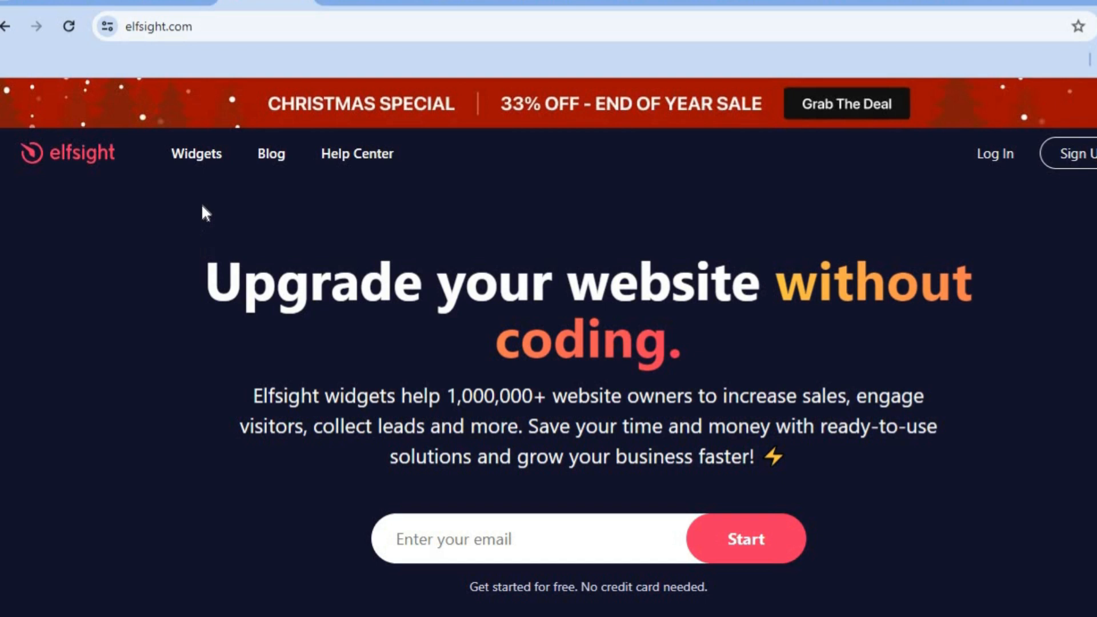
Open the Google Reviews widget page from the list of available widgets.
mouse_move(196, 163)
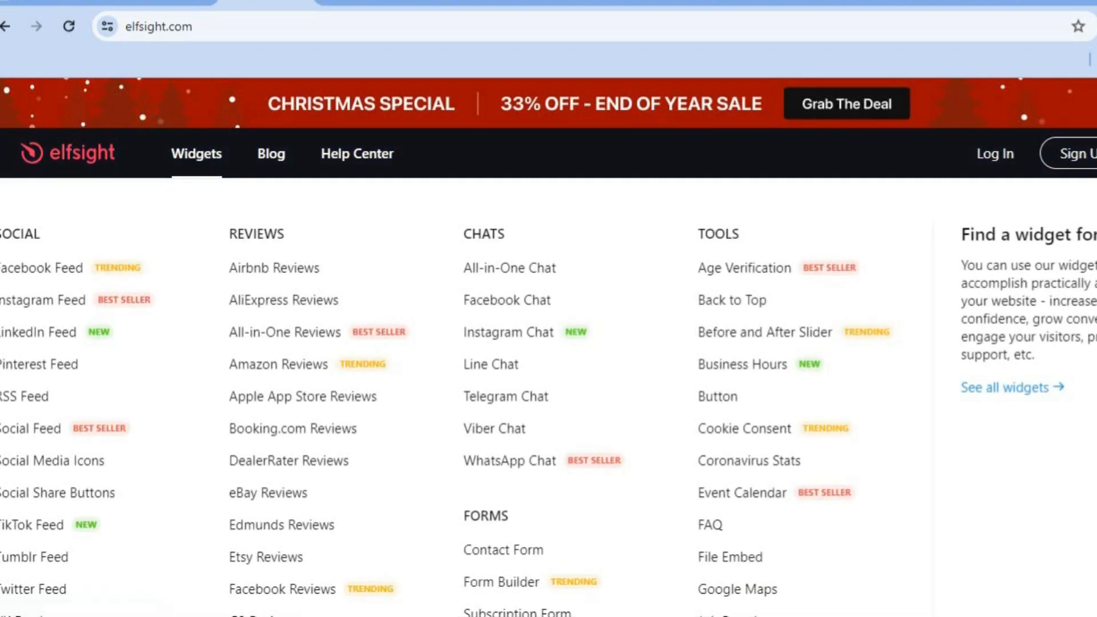
scroll(448, 505, "down", 3)
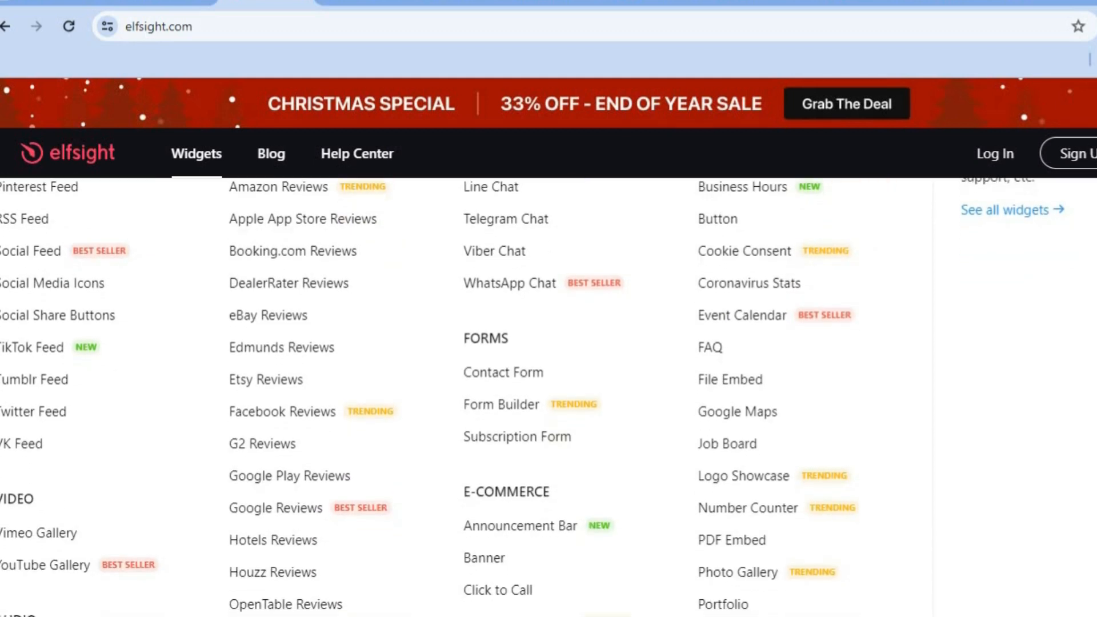
left_click(293, 511)
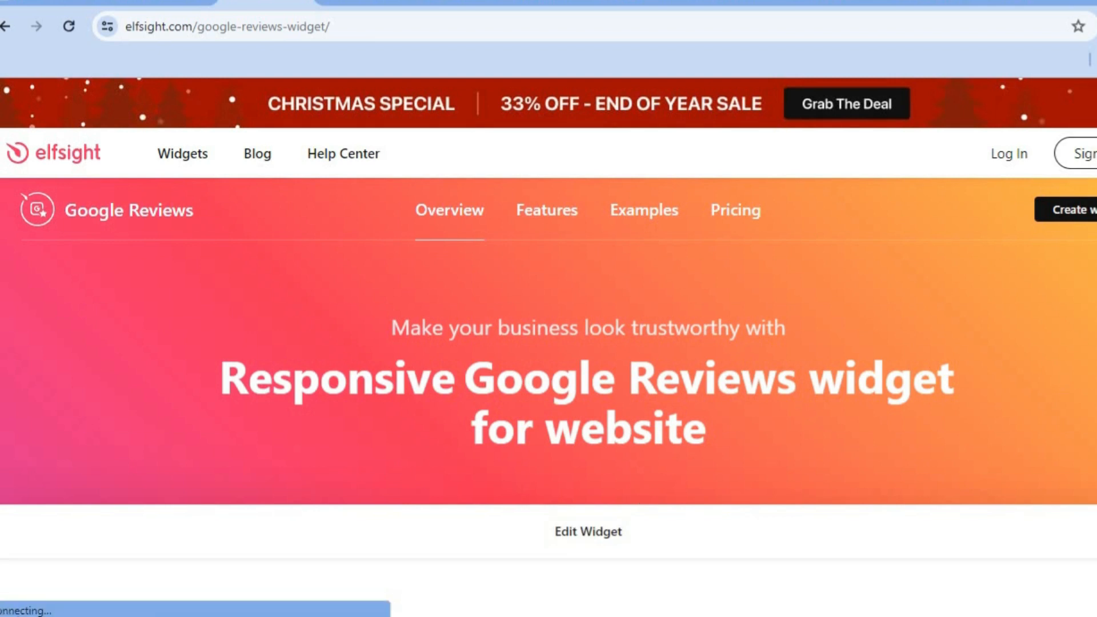
Preview the Grid and floating badge templates, and continue with the template that shows reviews in a single row.
scroll(588, 343, "down", 5)
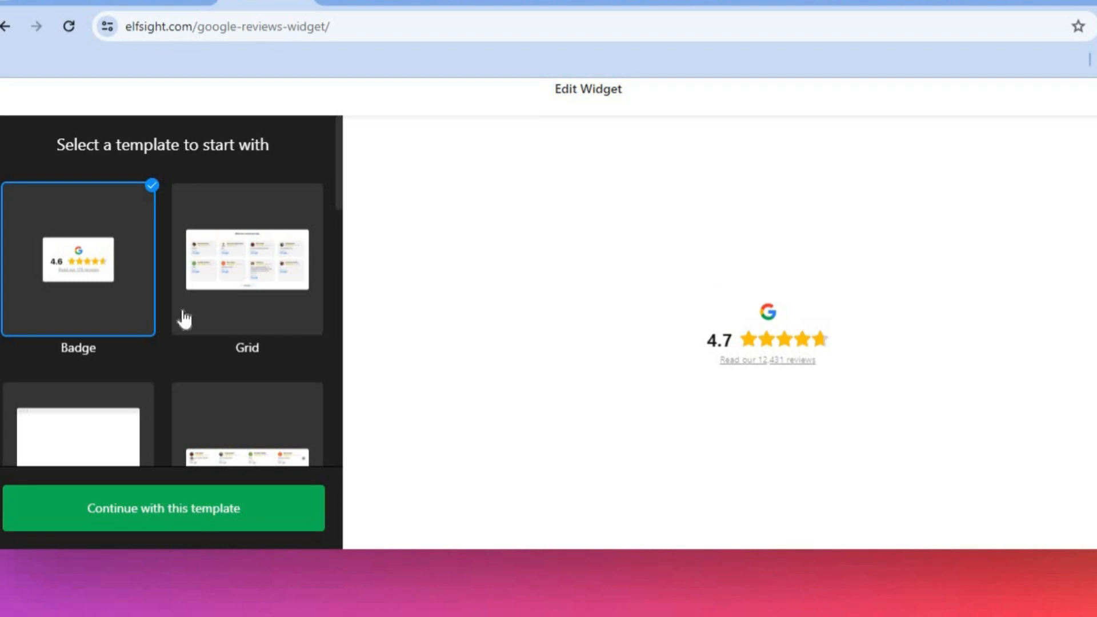
left_click(246, 281)
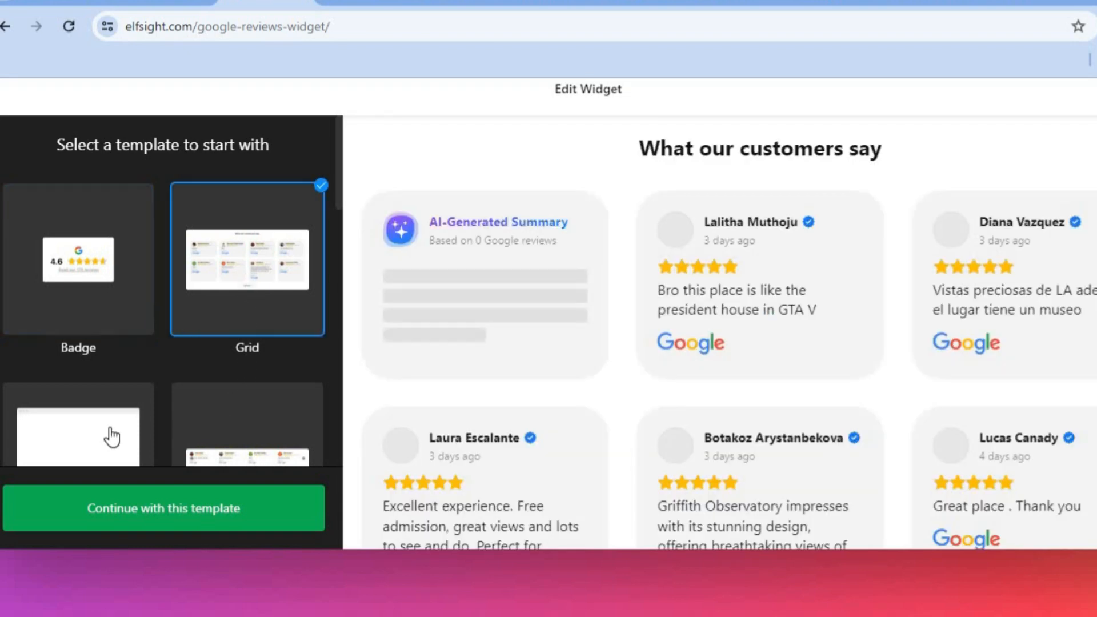
left_click(112, 437)
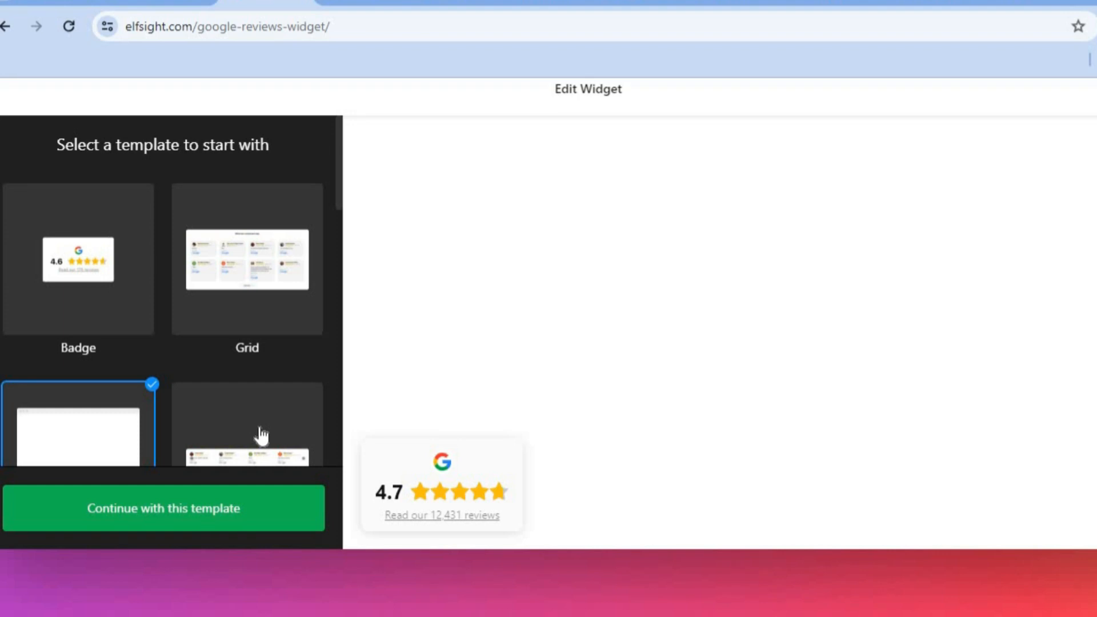
left_click(261, 435)
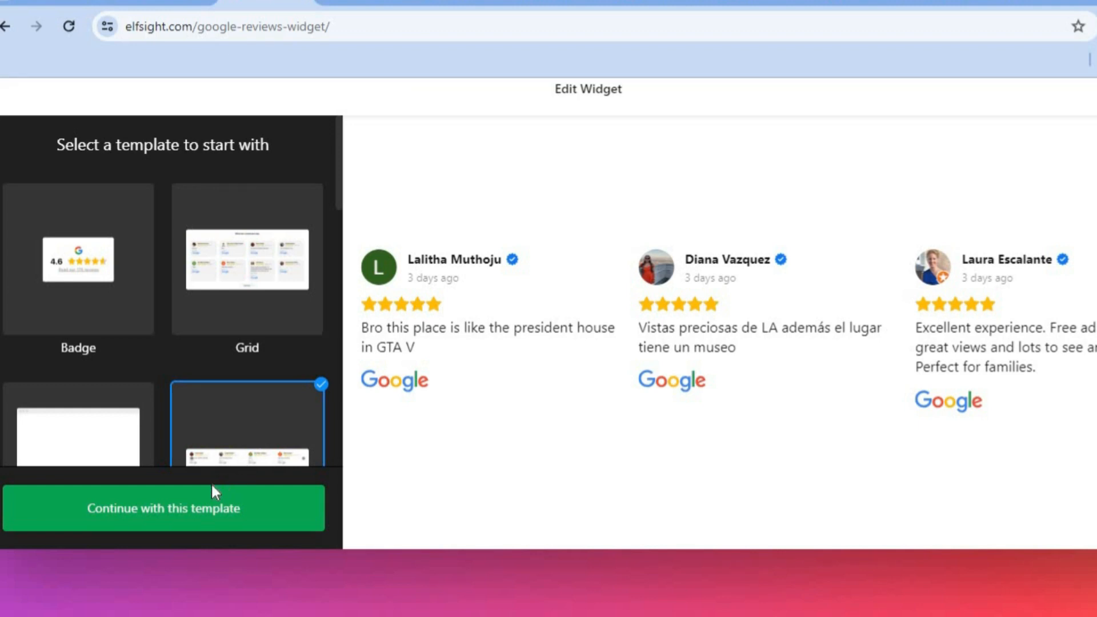
left_click(179, 514)
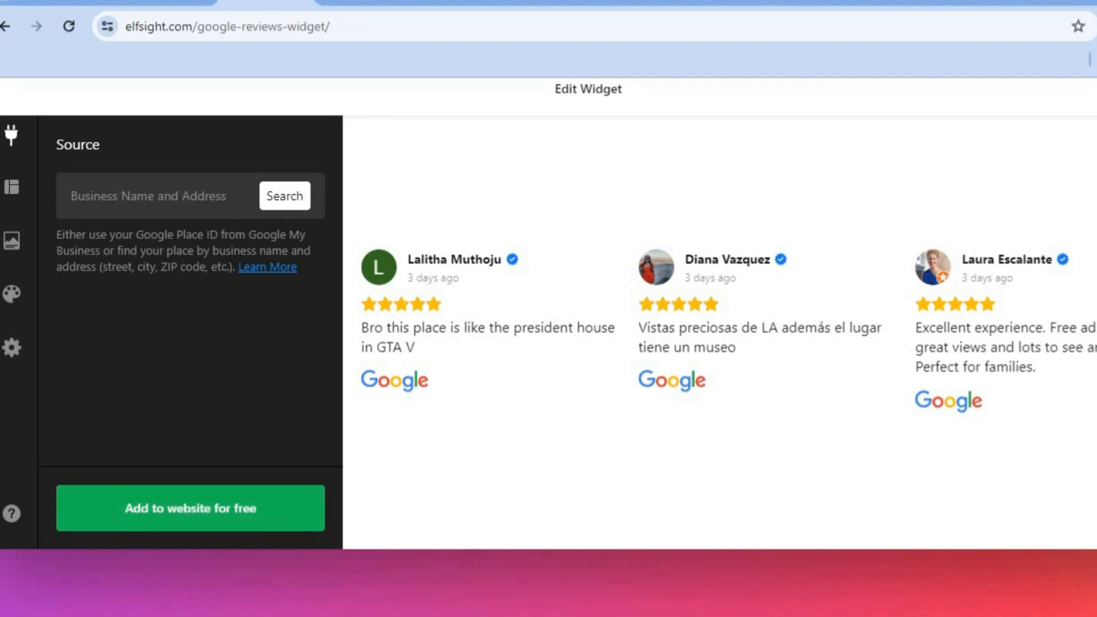
Find the source business with "HARDWARE MIAMI" and select Ace Hardware Brickell as the source of the reviews.
left_click(154, 200)
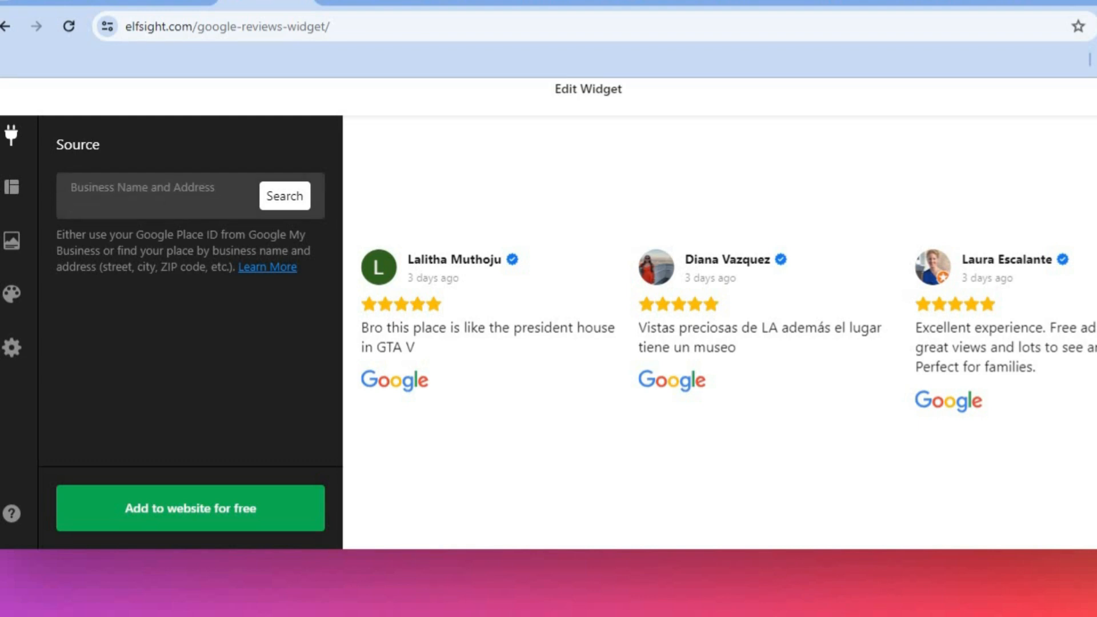
type("HARDWARE MIAMI")
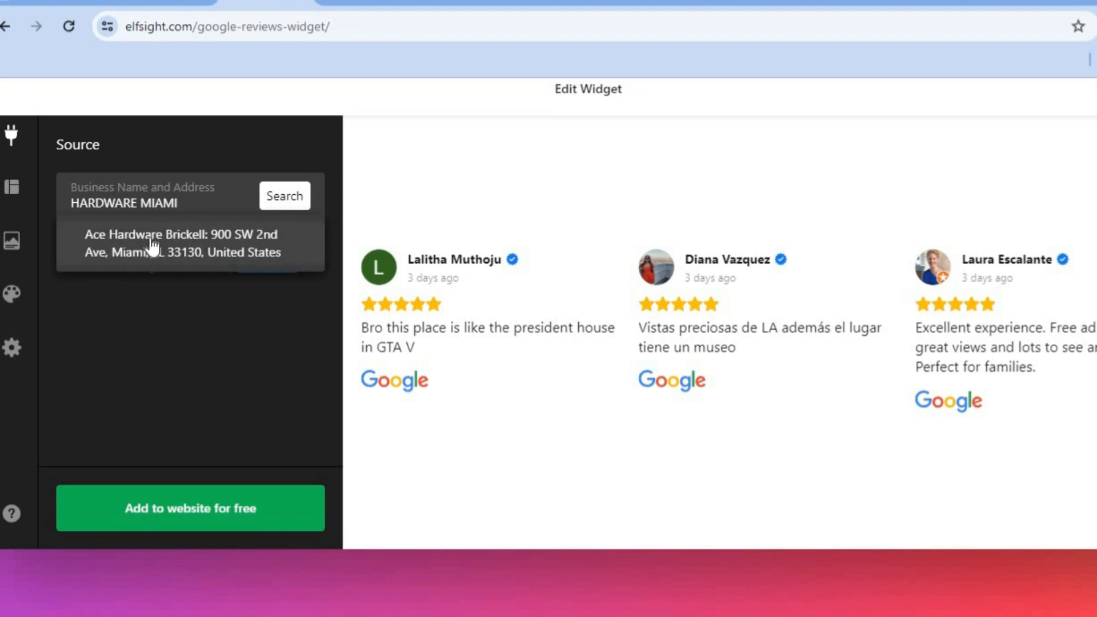
left_click(153, 245)
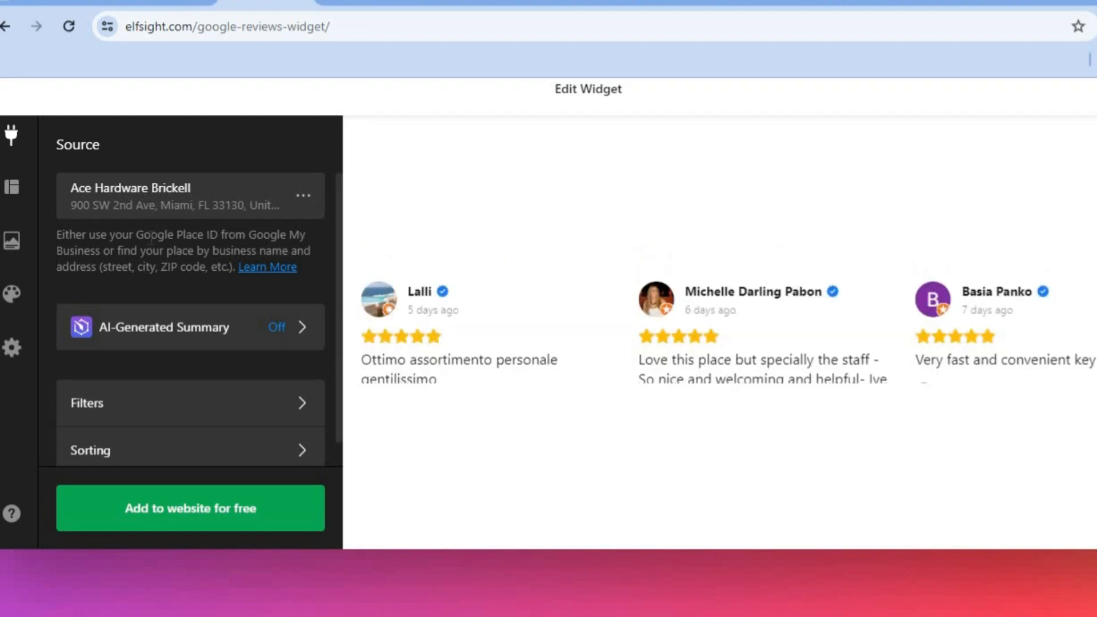
Examine the review filters, including the minimum rating choices, and the widget's style settings.
left_click(190, 411)
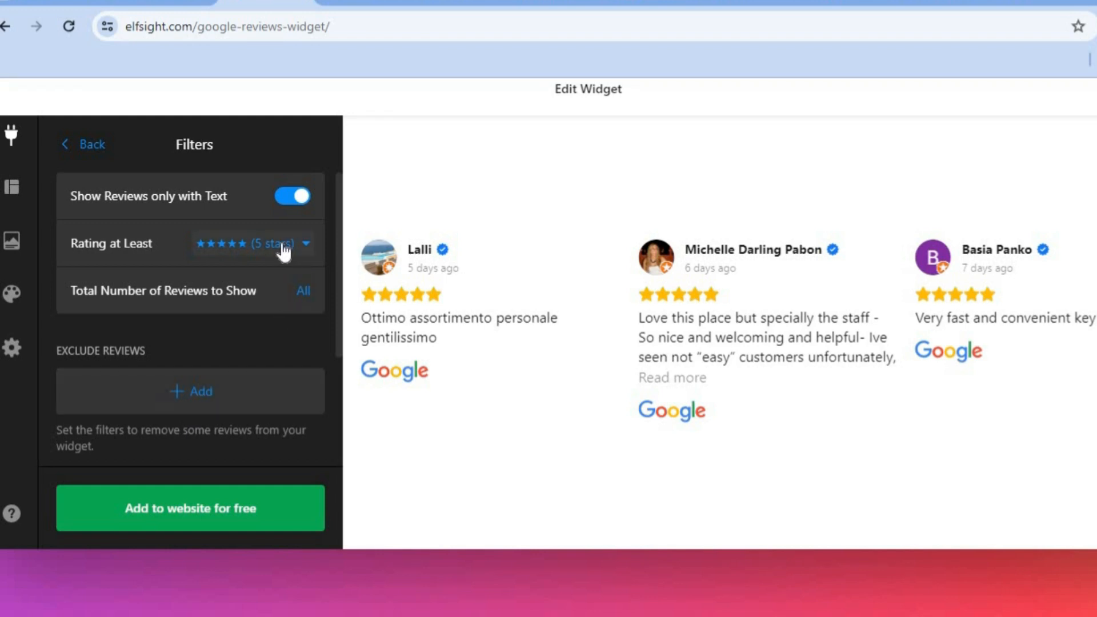
left_click(294, 249)
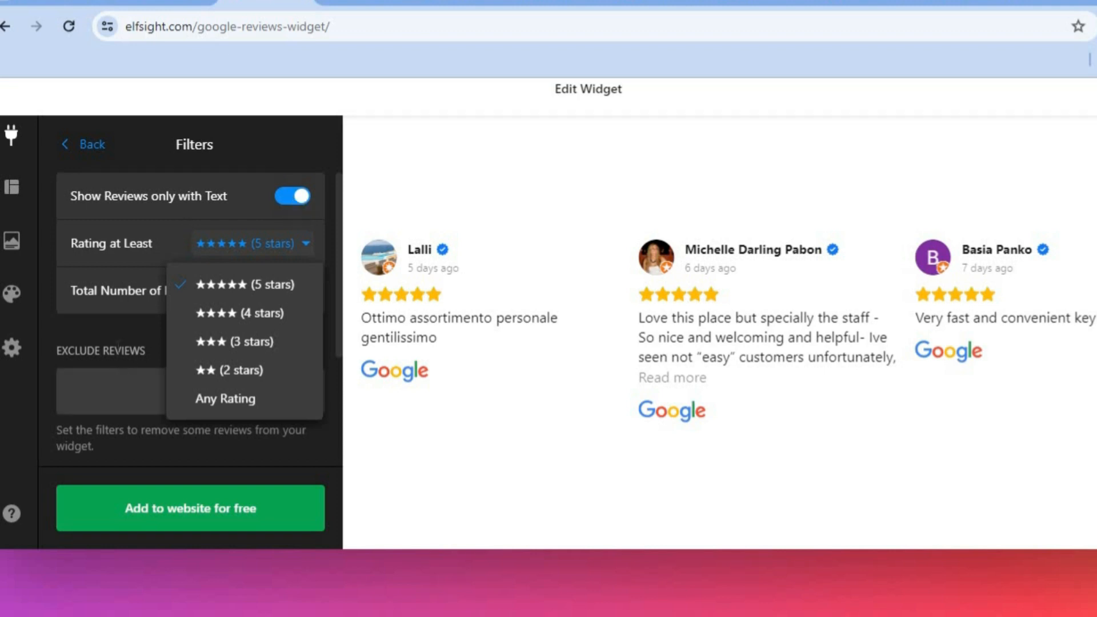
left_click(118, 346)
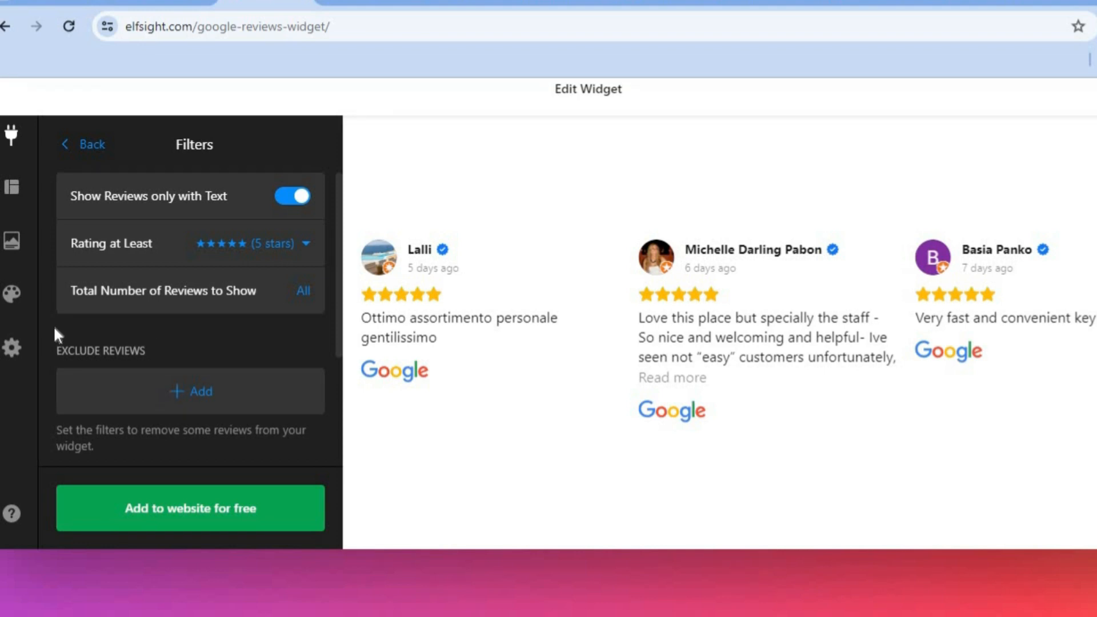
left_click(14, 300)
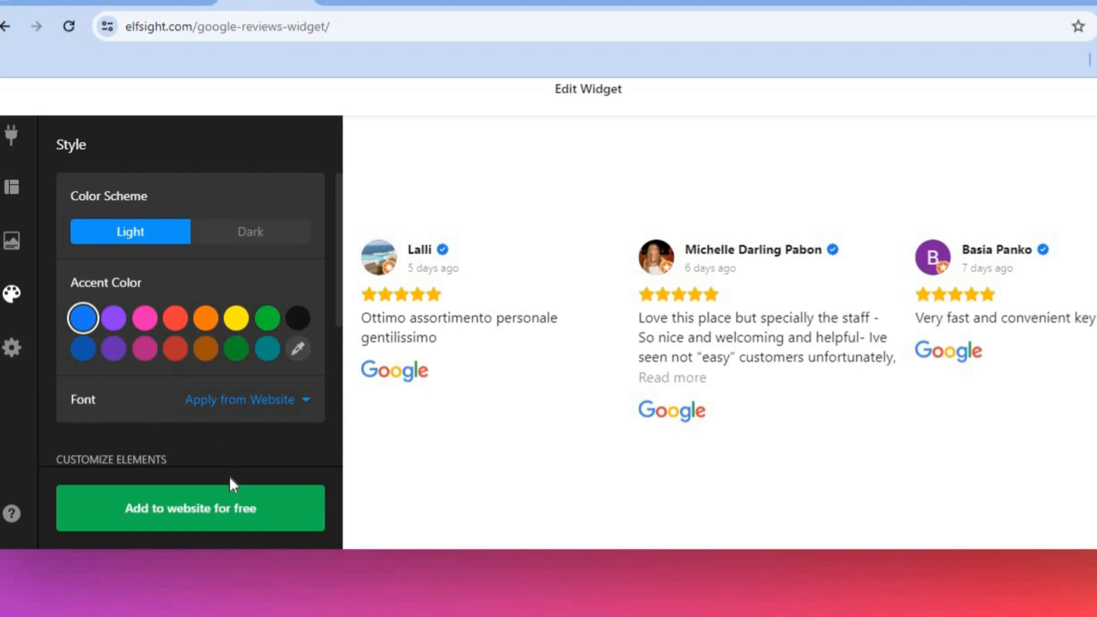
Add the widget to the website for free, signing in to the existing Elfsight account with Google.
left_click(231, 507)
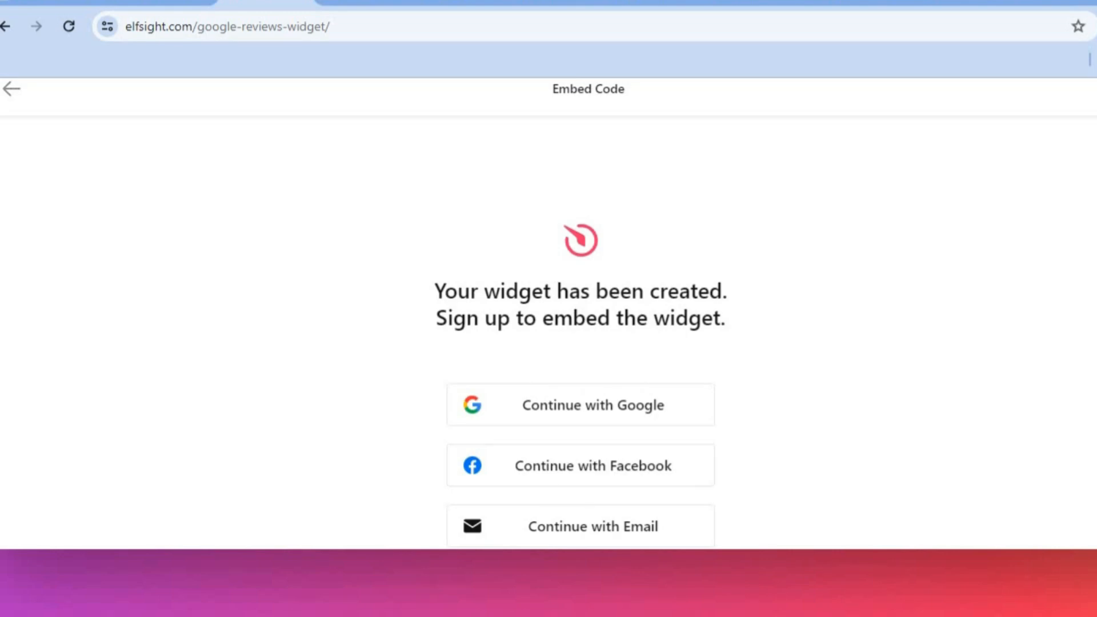
scroll(580, 343, "down", 2)
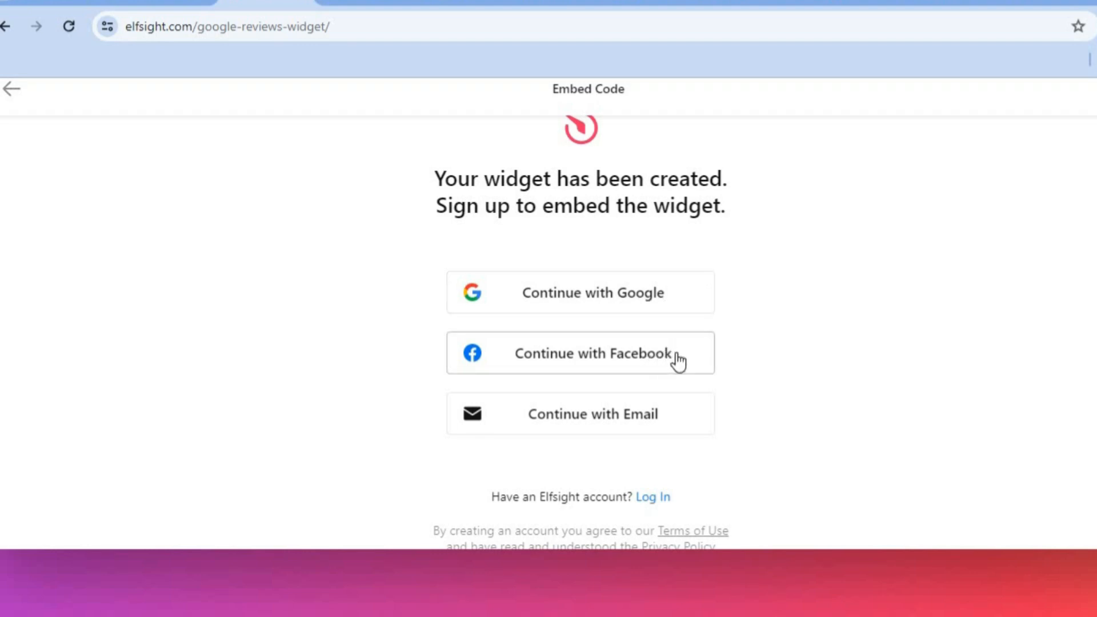
left_click(656, 498)
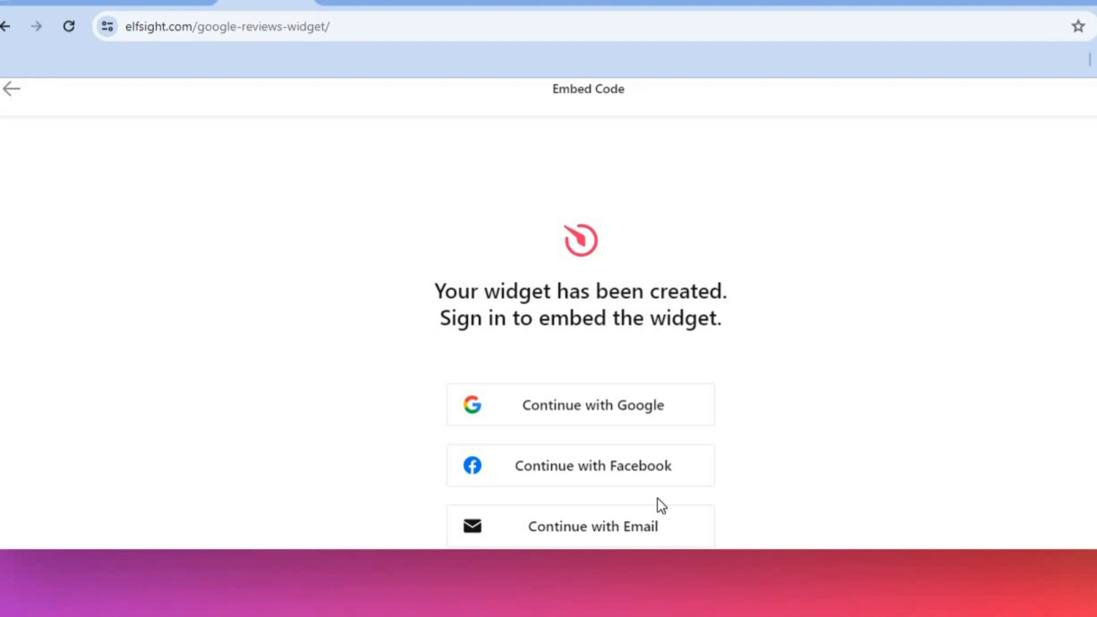
left_click(647, 404)
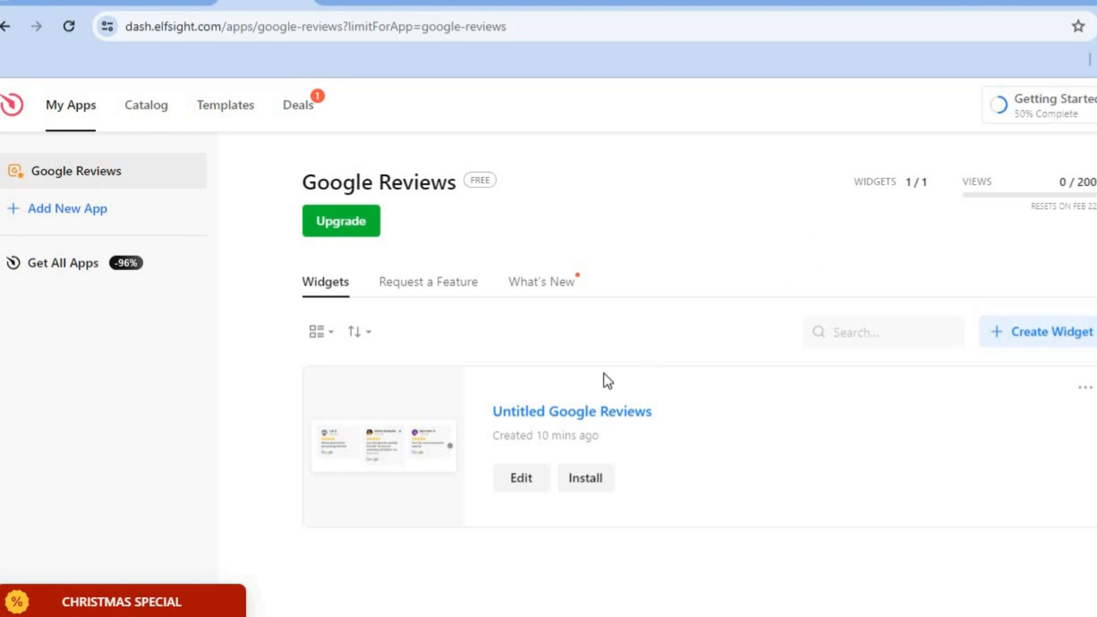
Copy the embed code for installing the Untitled Google Reviews widget and switch to the Wix editor.
left_click(589, 479)
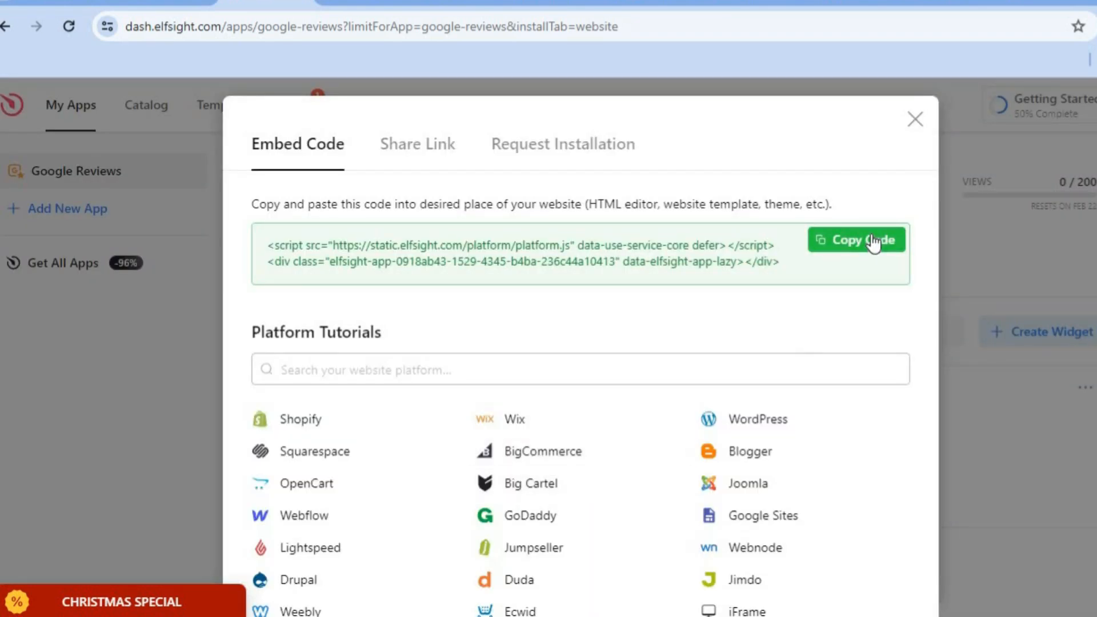
left_click(872, 242)
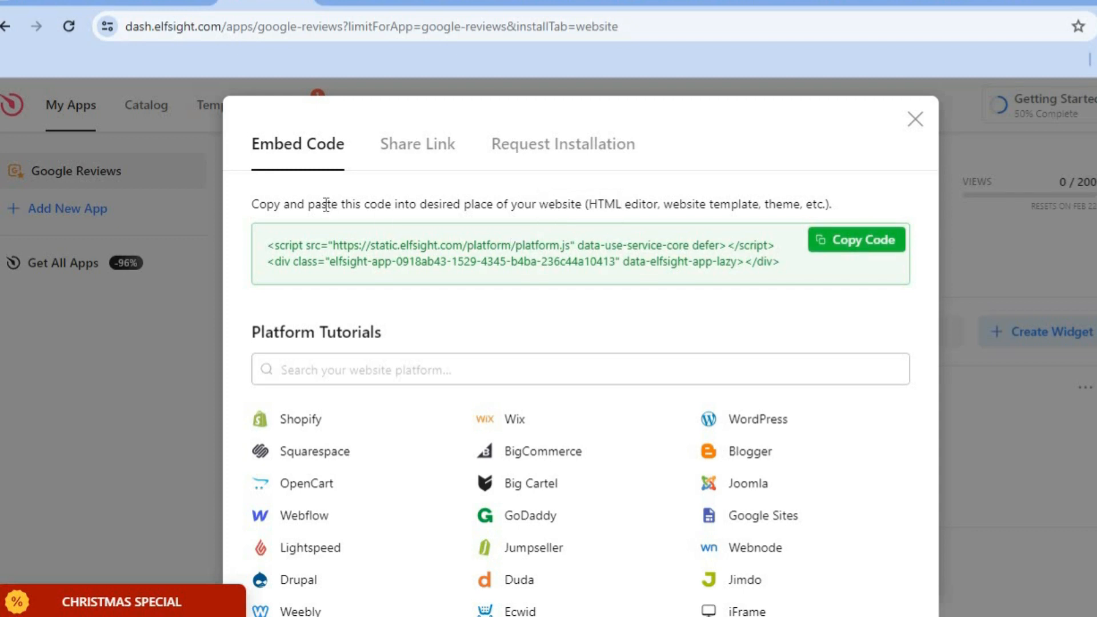
left_click(150, 3)
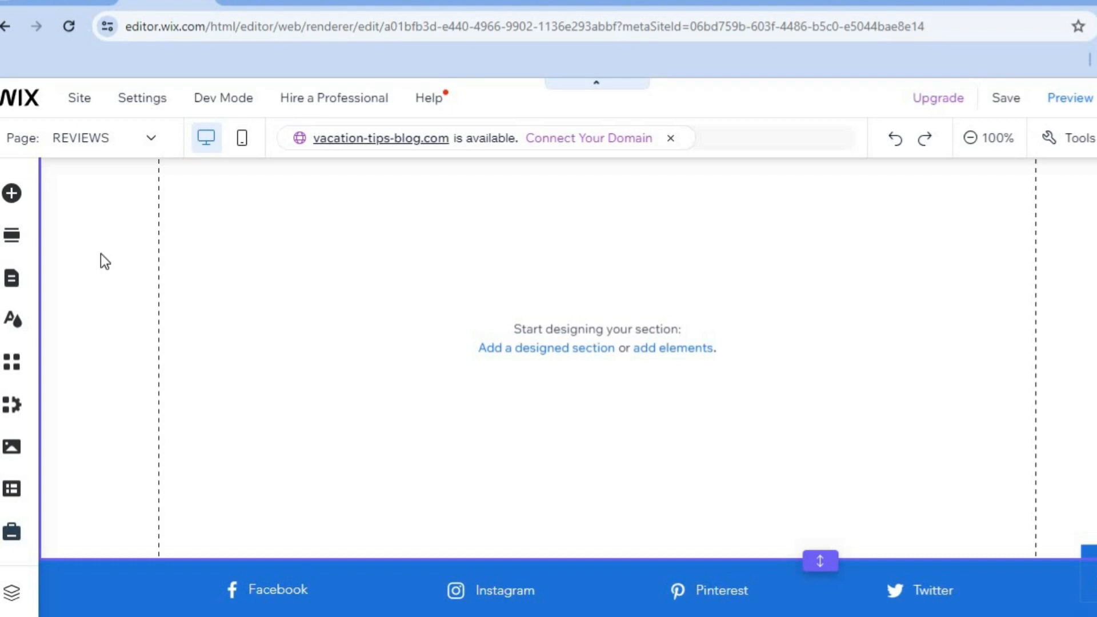
Add an Embed HTML element to the empty section of the REVIEWS page.
left_click(12, 197)
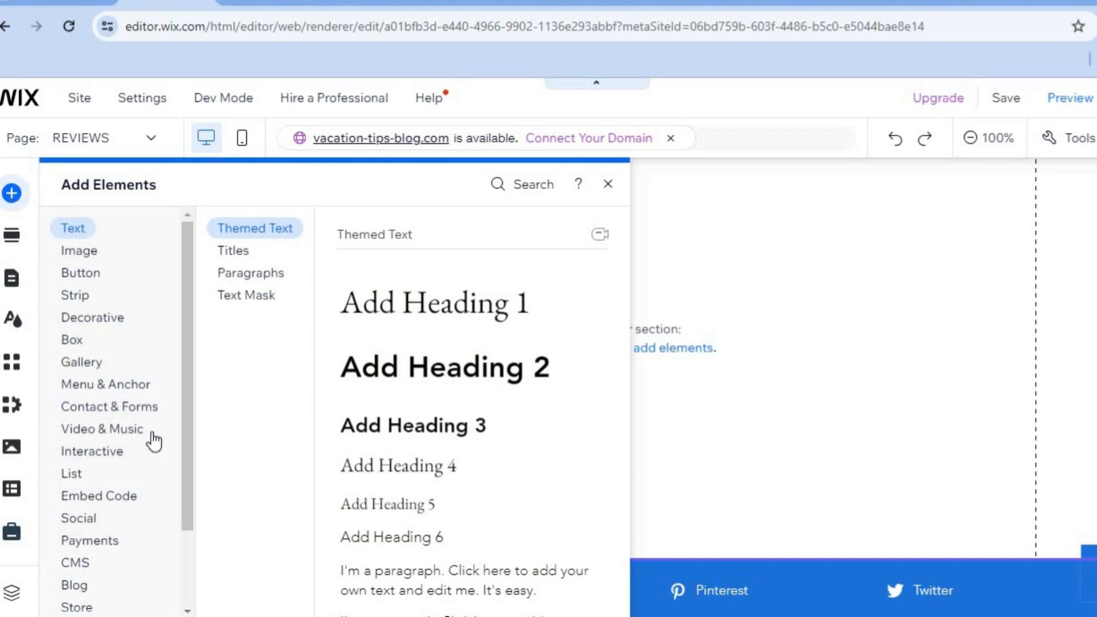
left_click(122, 505)
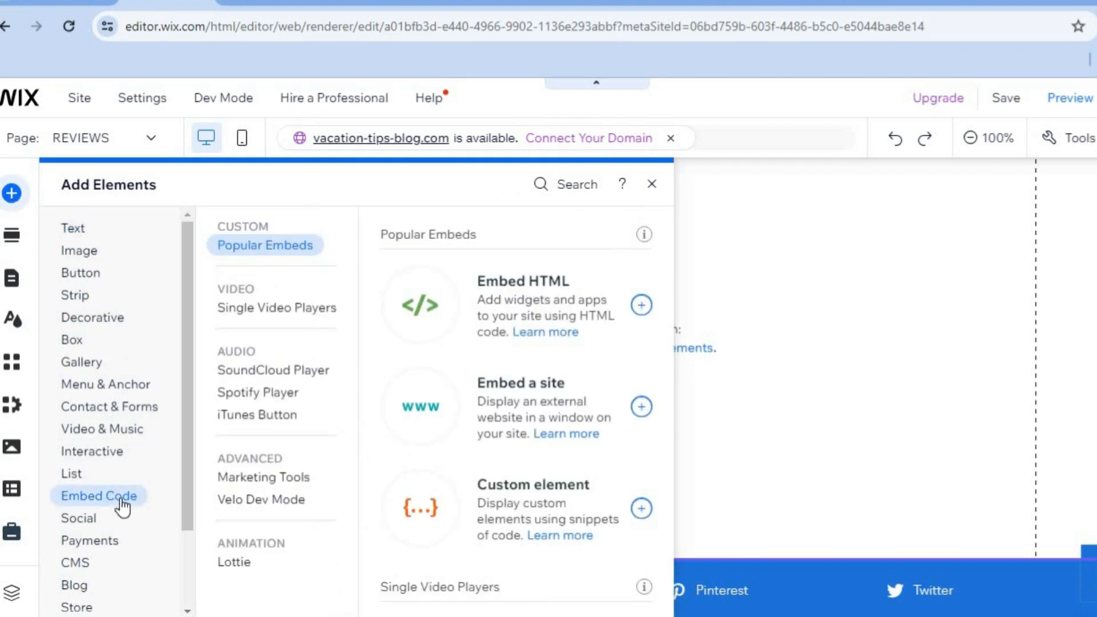
left_click(514, 294)
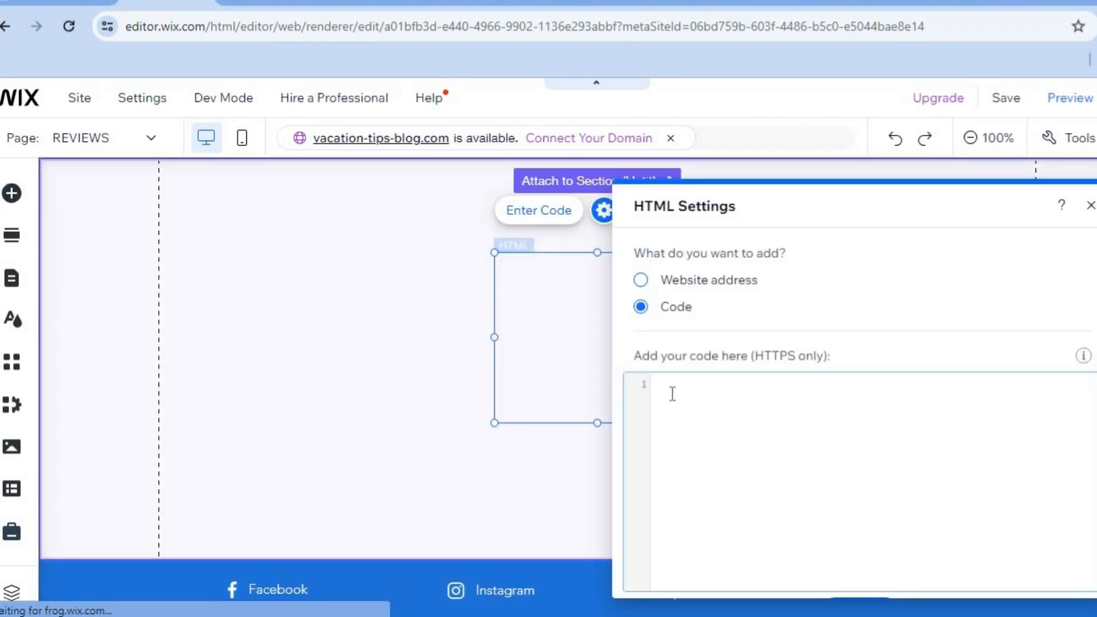
Paste the copied Elfsight code into the HTML element, update it and close its settings.
right_click(671, 396)
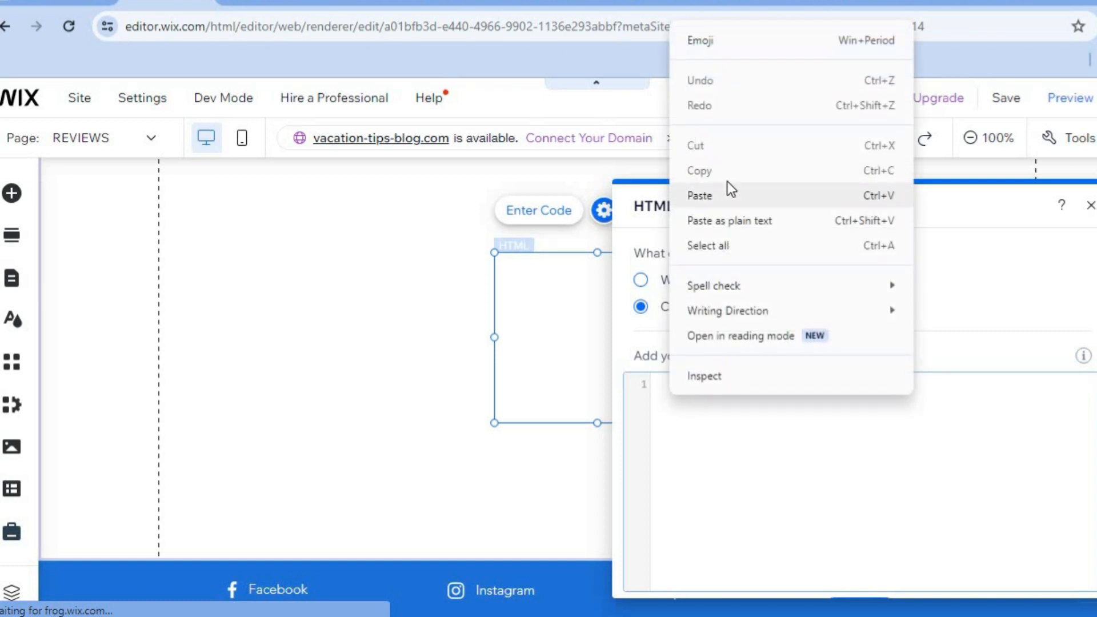
left_click(727, 195)
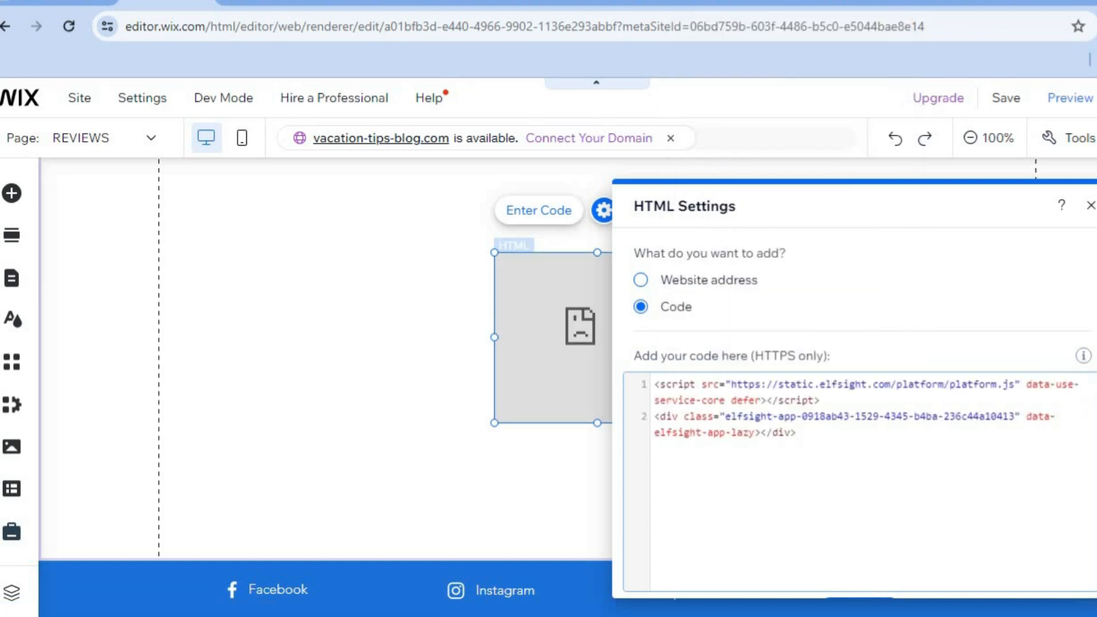
left_click(929, 441)
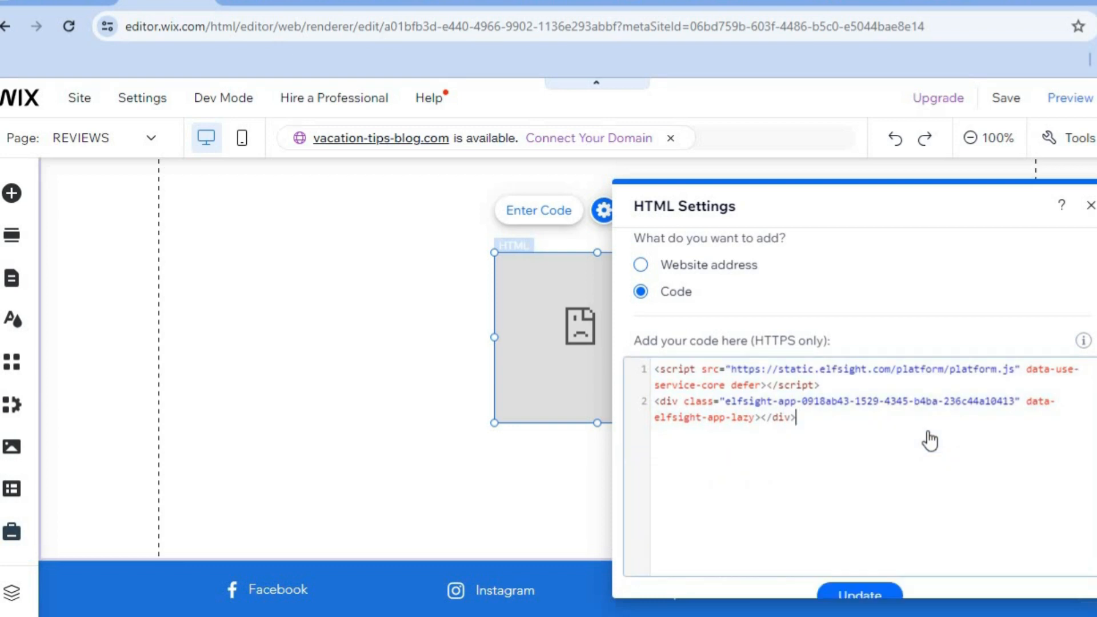
left_click(854, 592)
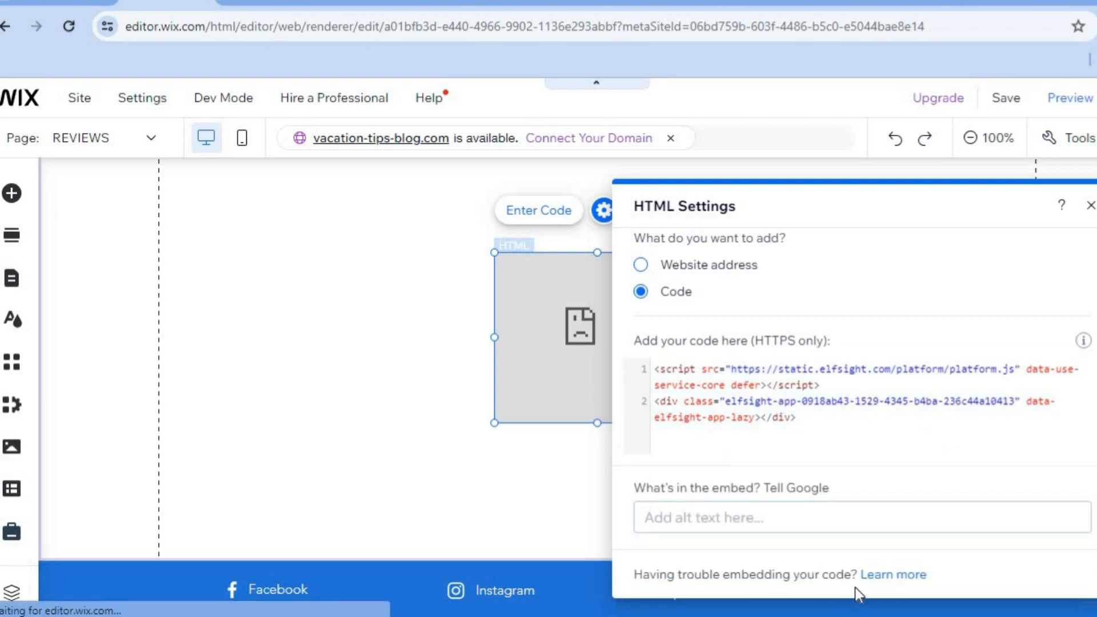
left_click(1090, 207)
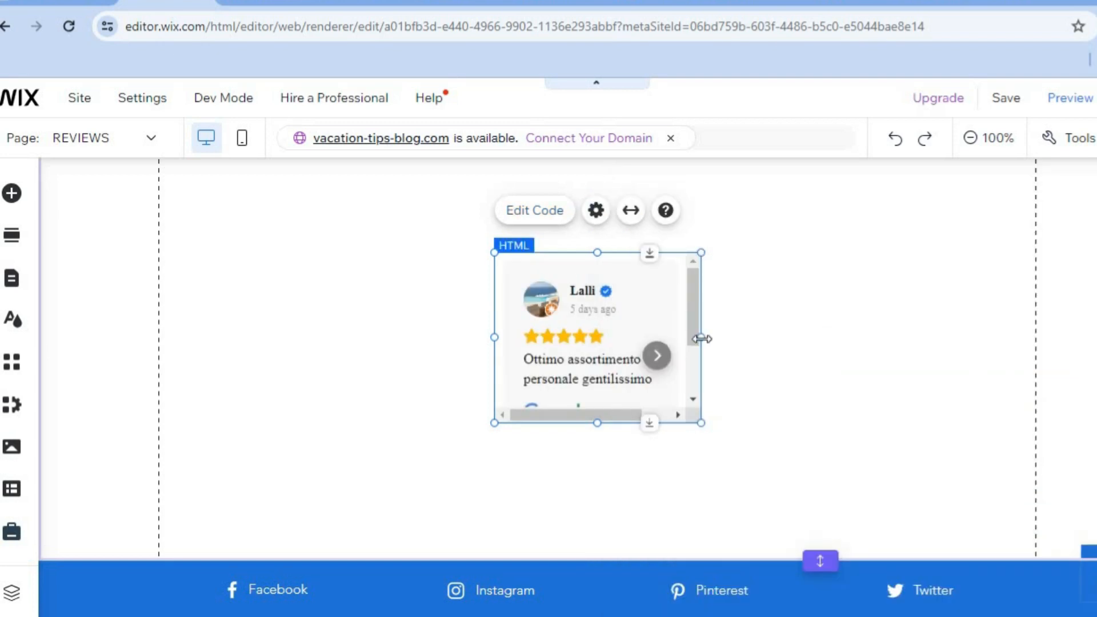
Widen the HTML element on both sides and extend it downward so three full review cards fit side by side.
left_click_drag(702, 338, 984, 320)
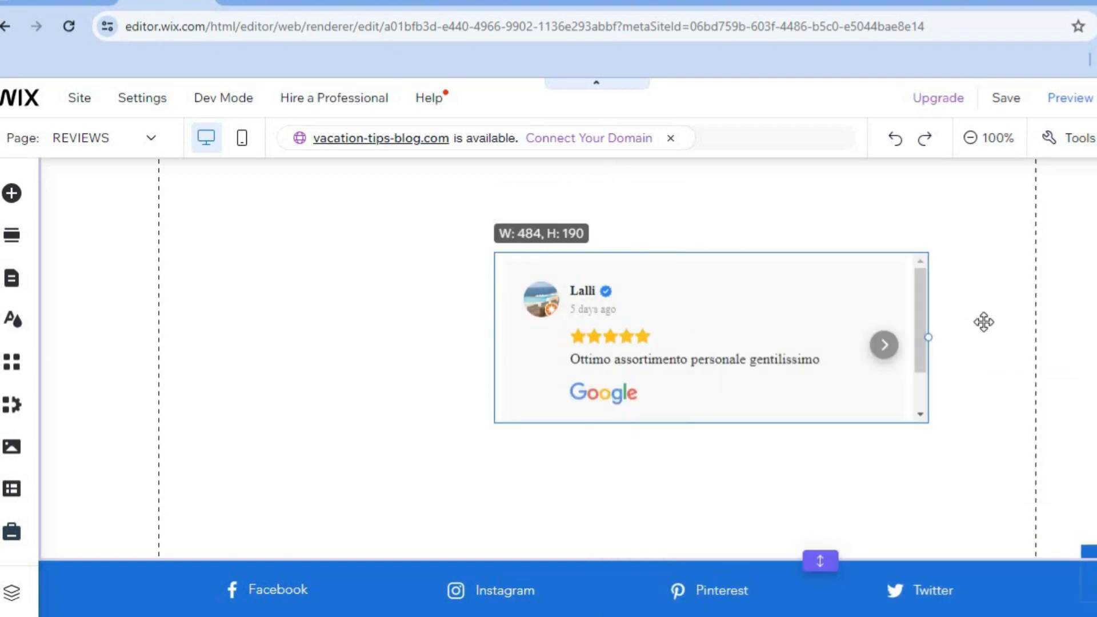
left_click(493, 324)
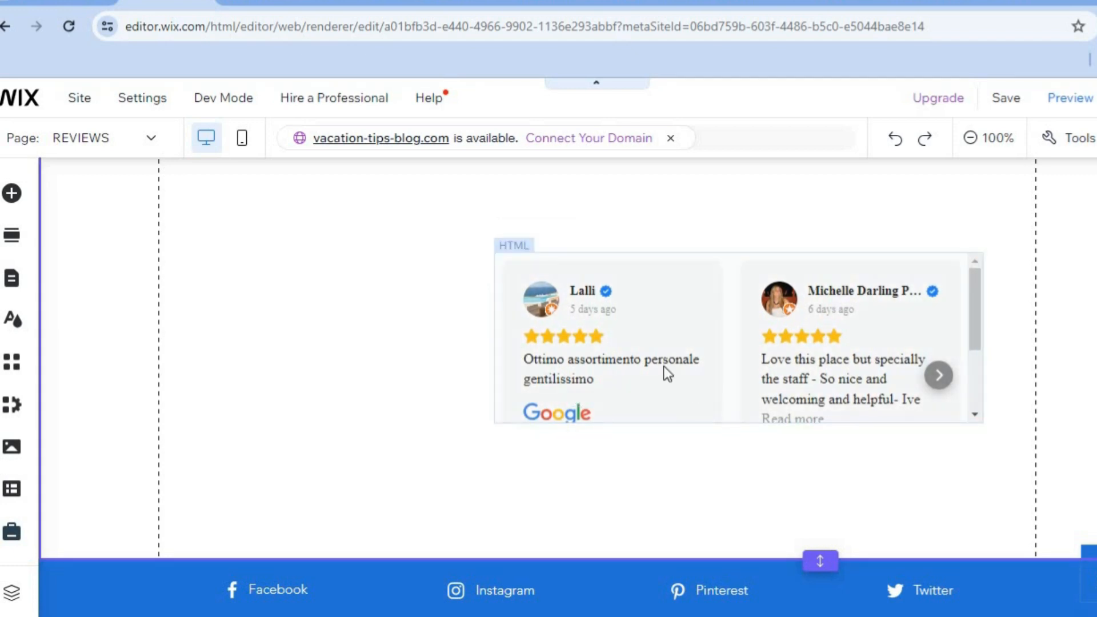
left_click(559, 344)
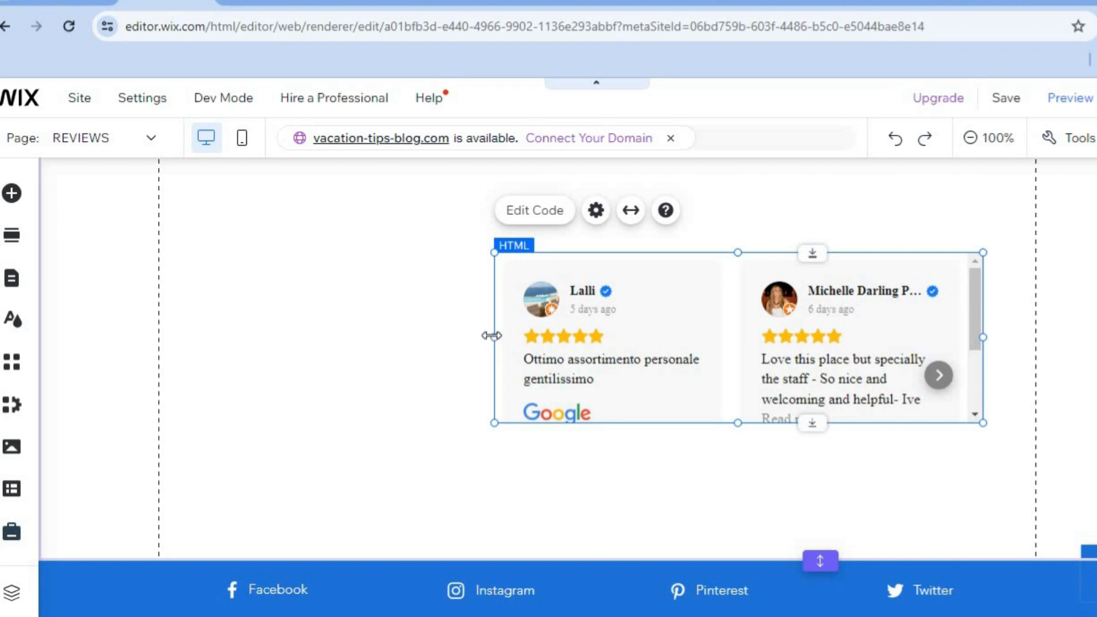
left_click_drag(409, 335, 225, 310)
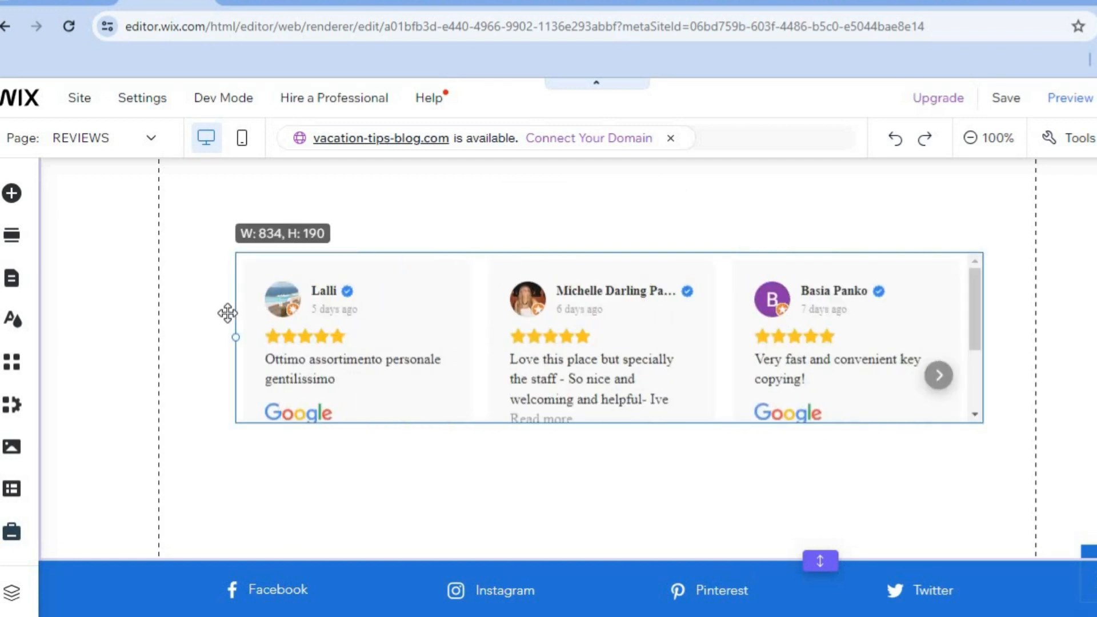
left_click_drag(606, 423, 640, 508)
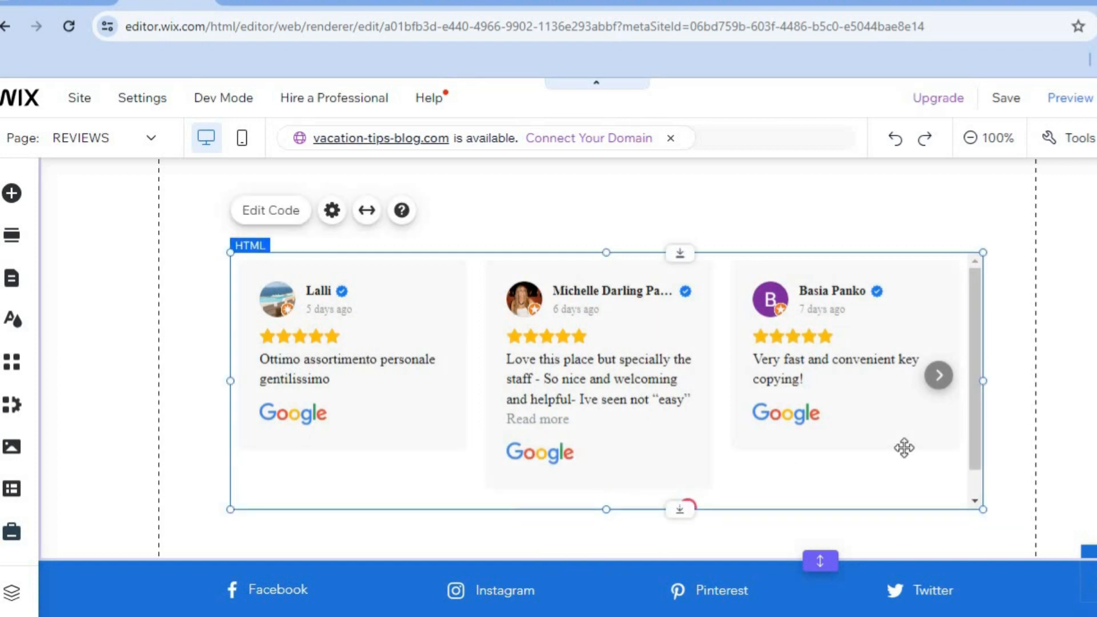
left_click_drag(981, 382, 1002, 382)
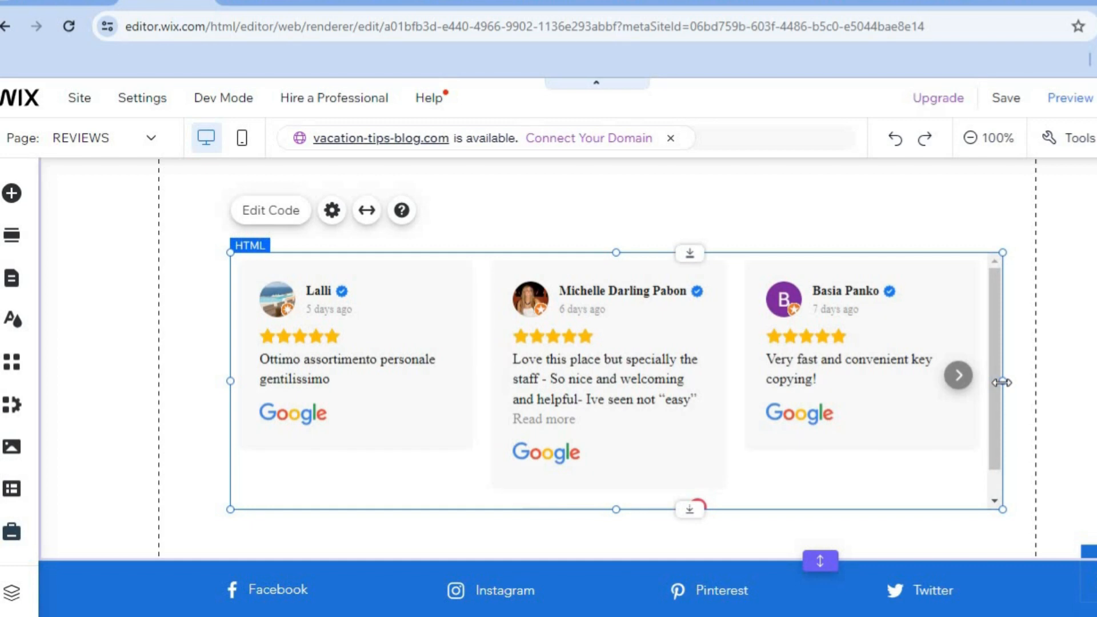